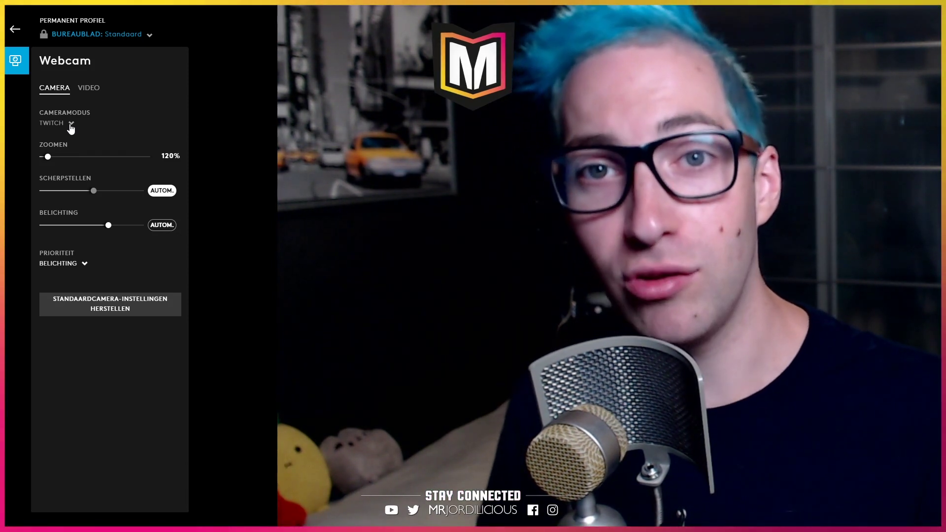
Switch the camera mode to Standaard and the video filter to Geen
click(71, 126)
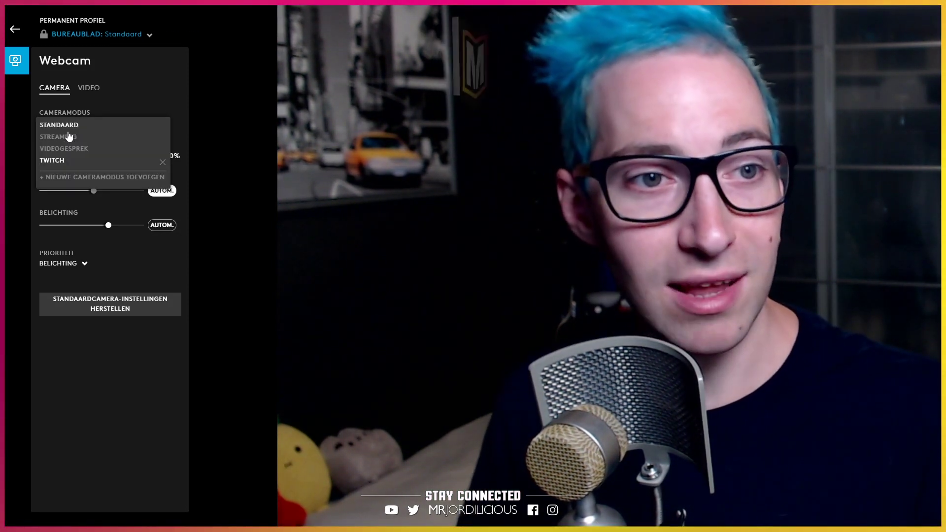
click(73, 126)
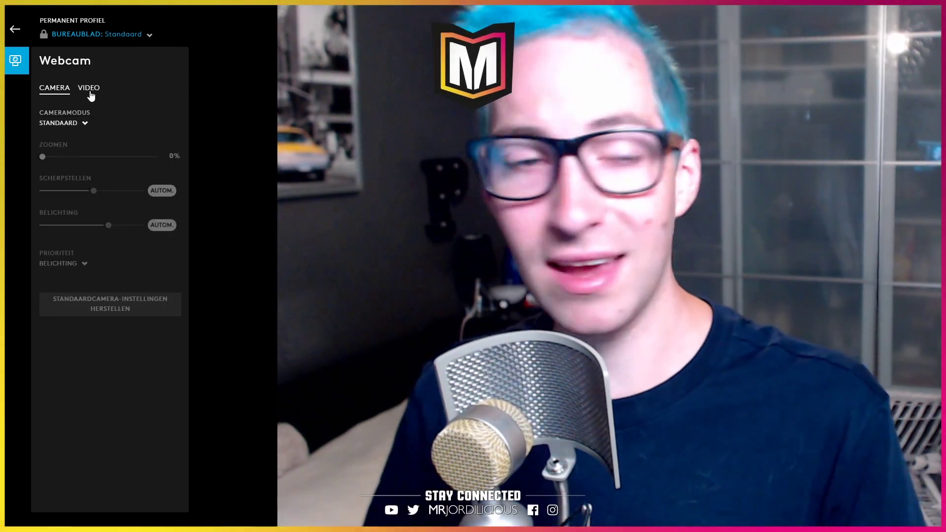
click(91, 93)
click(75, 126)
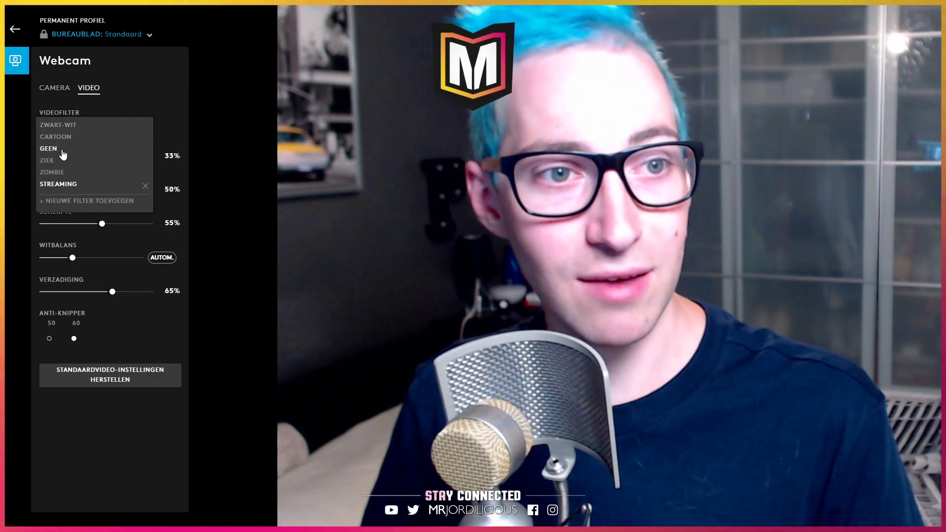
click(54, 123)
Add a new camera mode and set its zoom to 123%
click(60, 91)
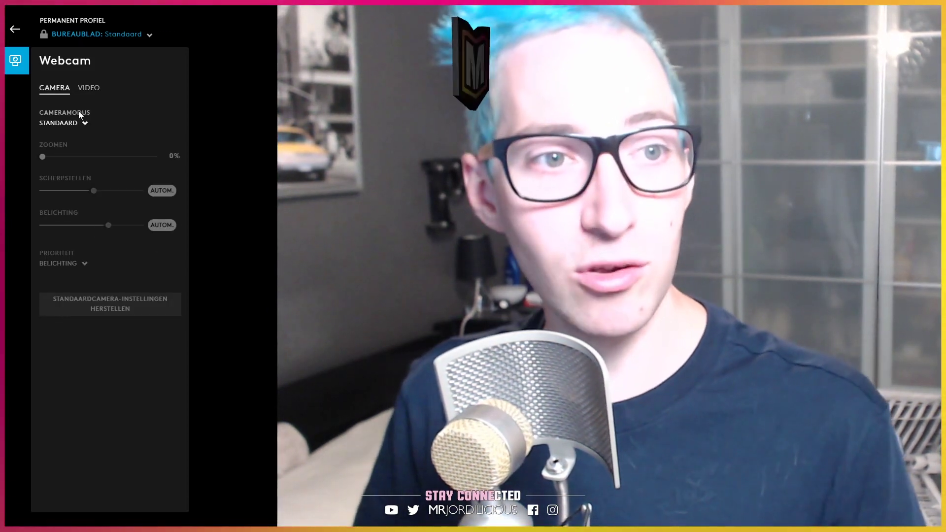
click(85, 127)
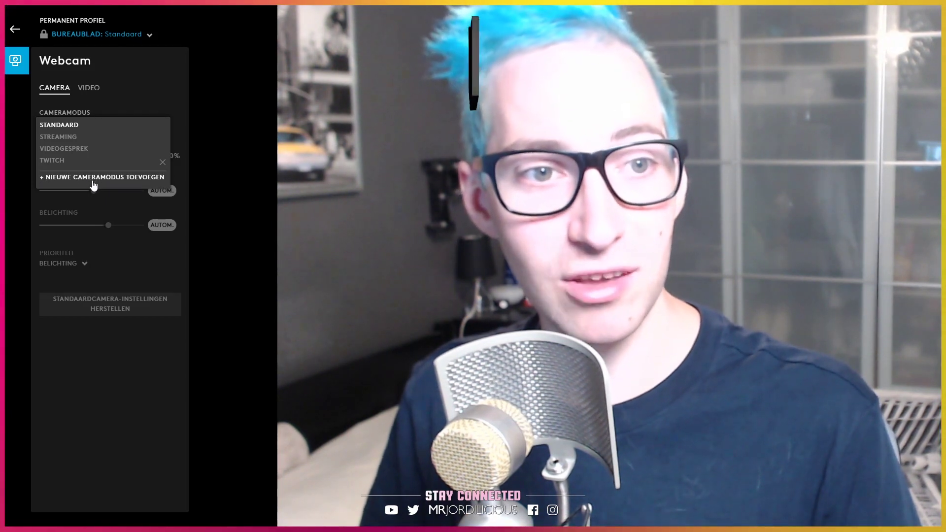
click(100, 178)
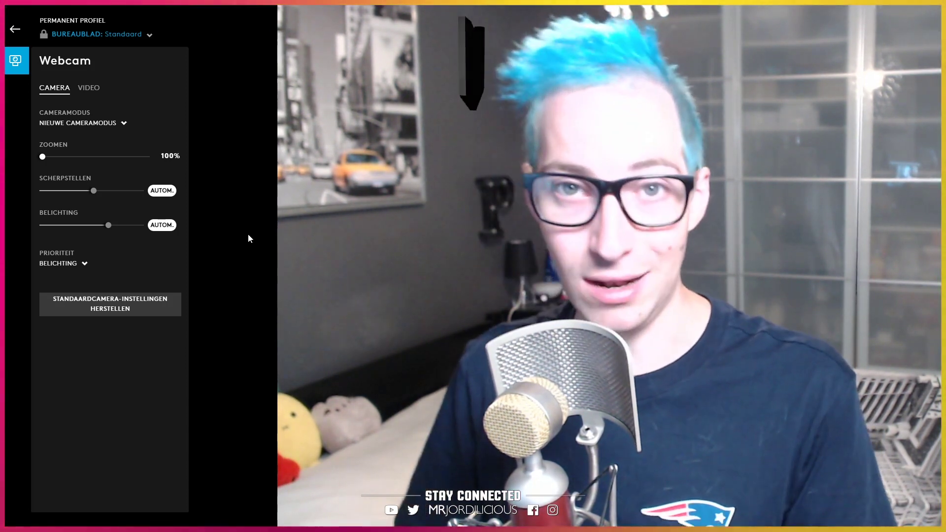
drag(45, 157, 49, 158)
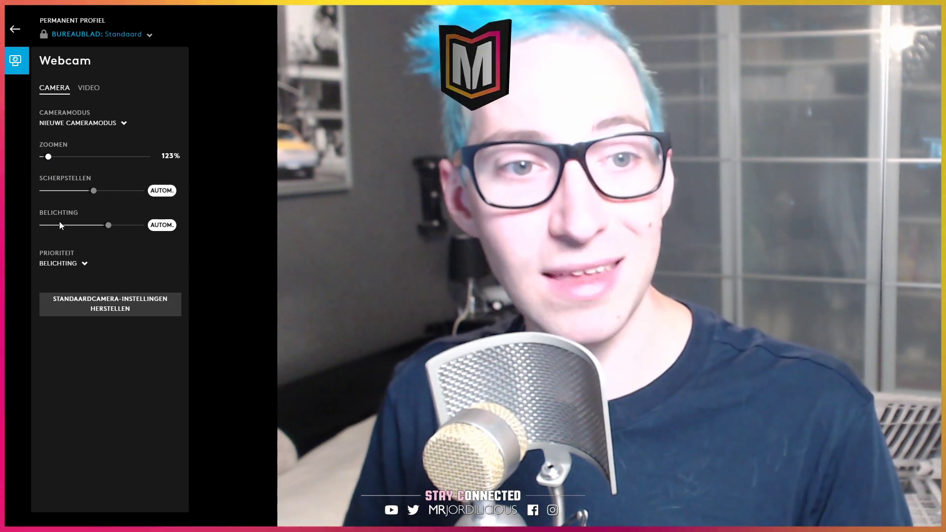
Switch focus and exposure to manual, lowering the exposure to slightly above mid-range and setting the focus to its minimum
click(167, 191)
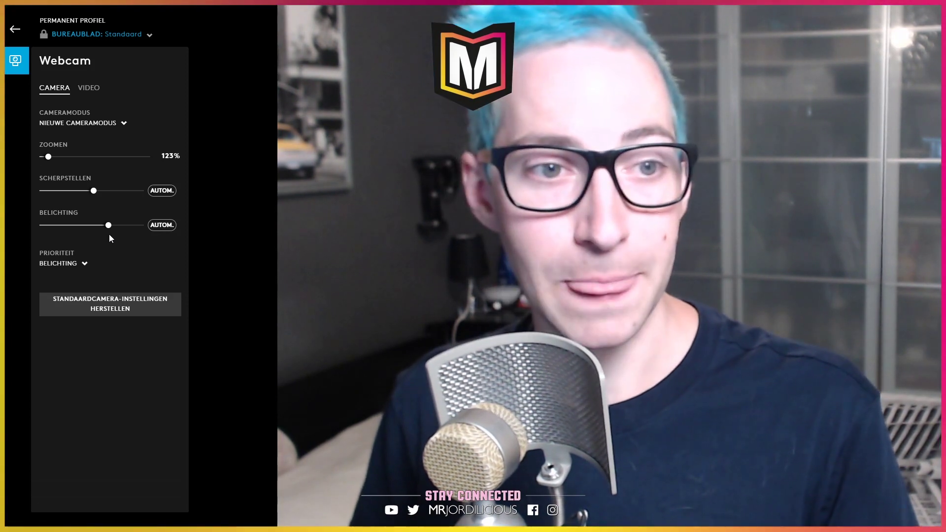
drag(105, 232, 98, 233)
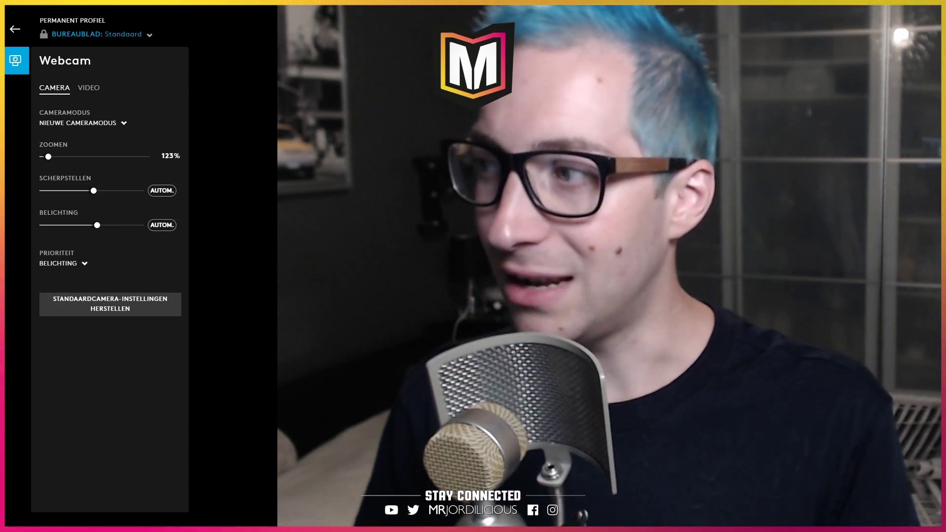
drag(96, 195, 124, 195)
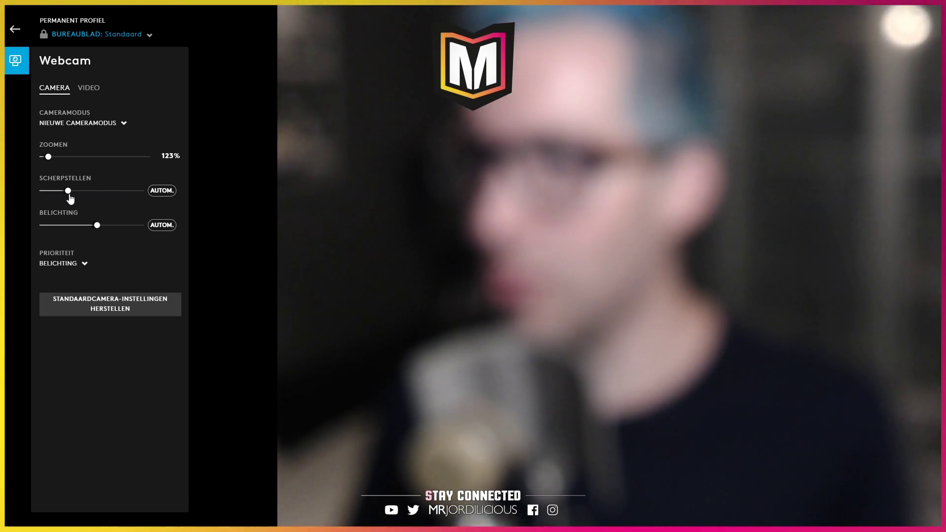
drag(47, 199, 40, 199)
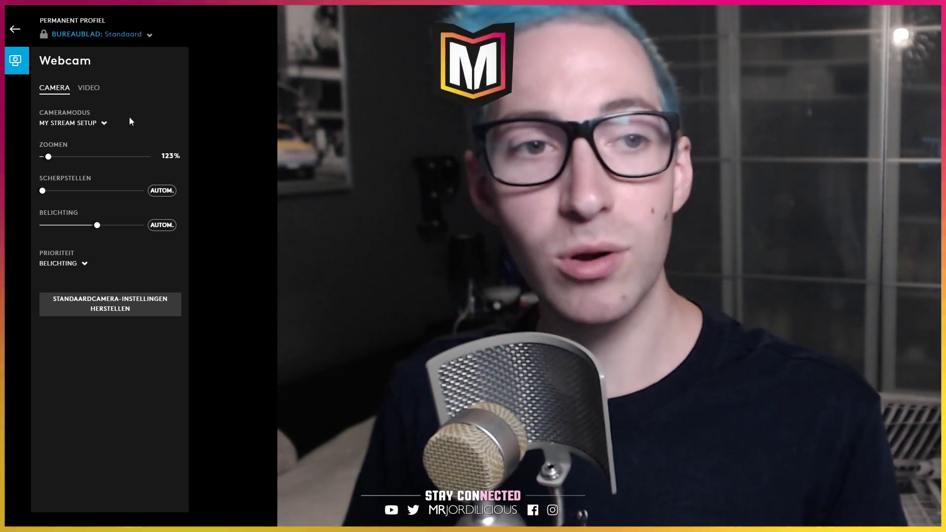
Select the My Stream Setup camera mode and add a new video filter
click(105, 124)
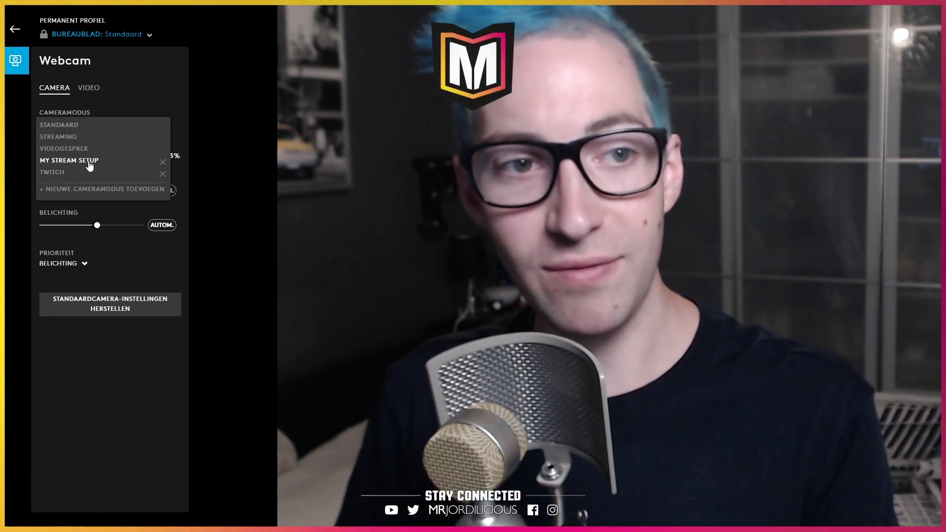
click(89, 161)
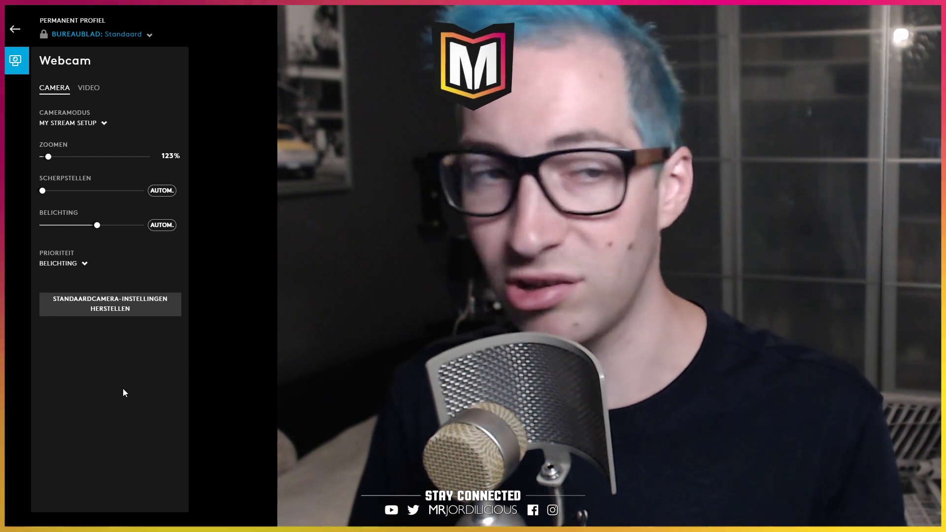
click(93, 92)
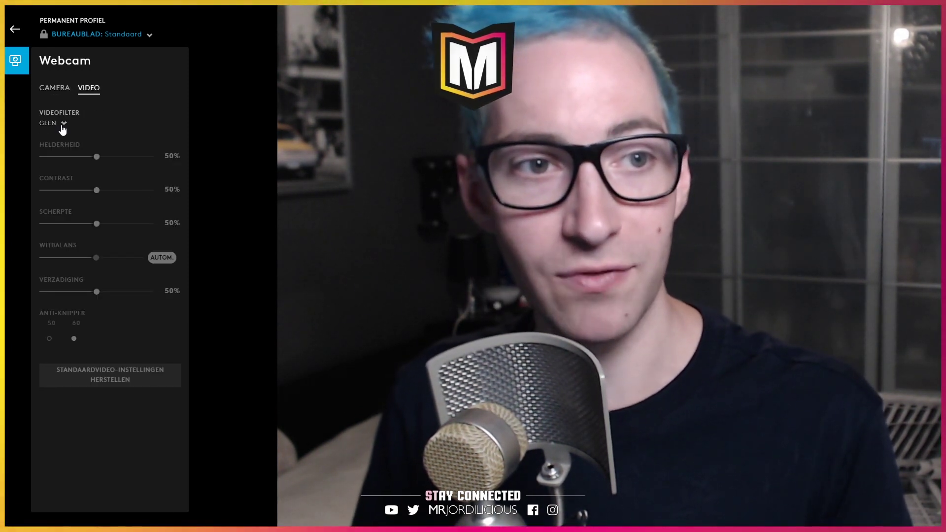
click(60, 124)
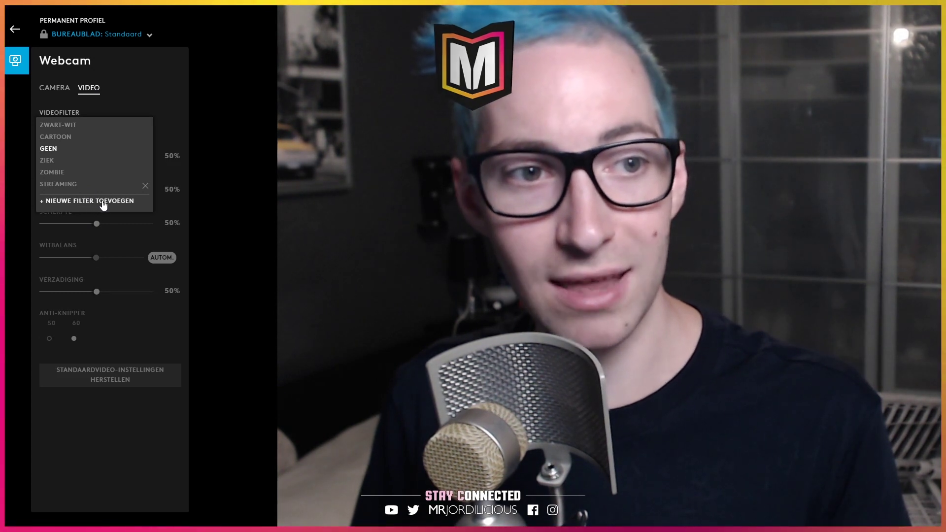
click(77, 202)
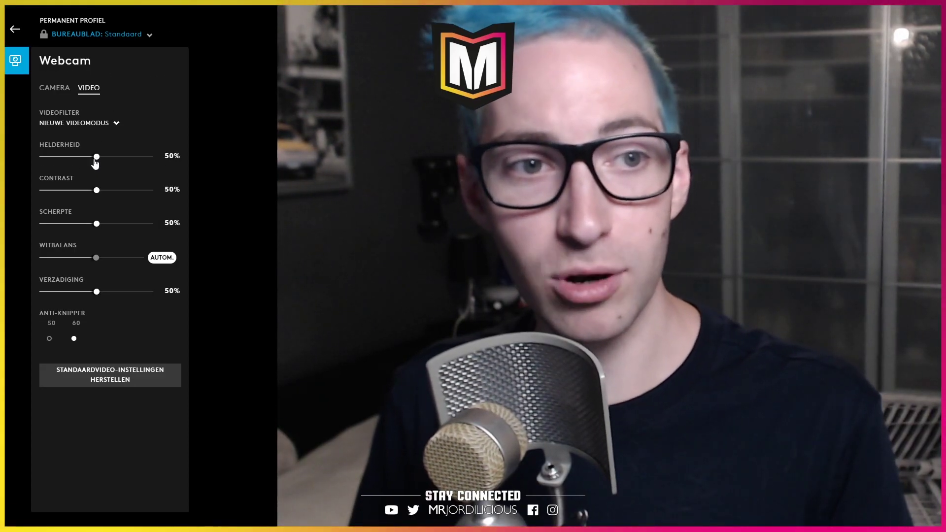
Set the new video filter's brightness to 55% and its contrast to 63%
drag(100, 163, 103, 162)
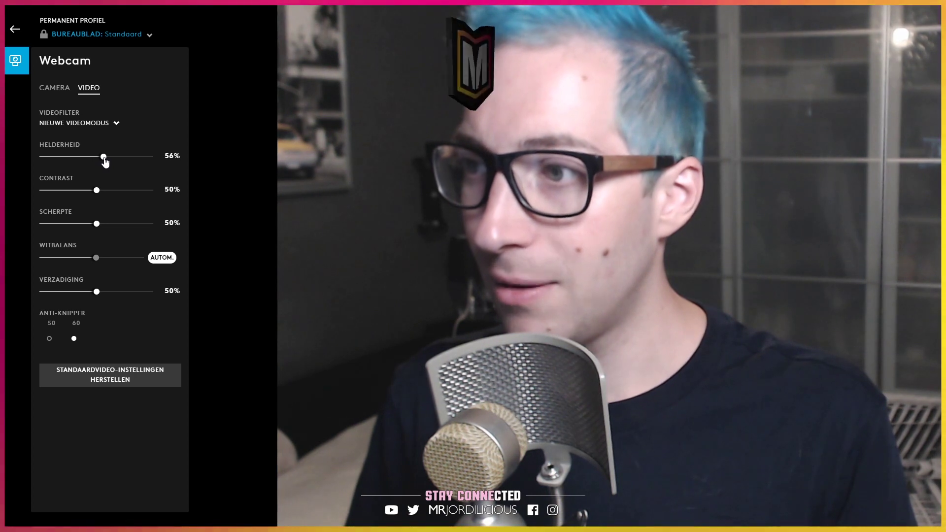
drag(106, 162, 104, 163)
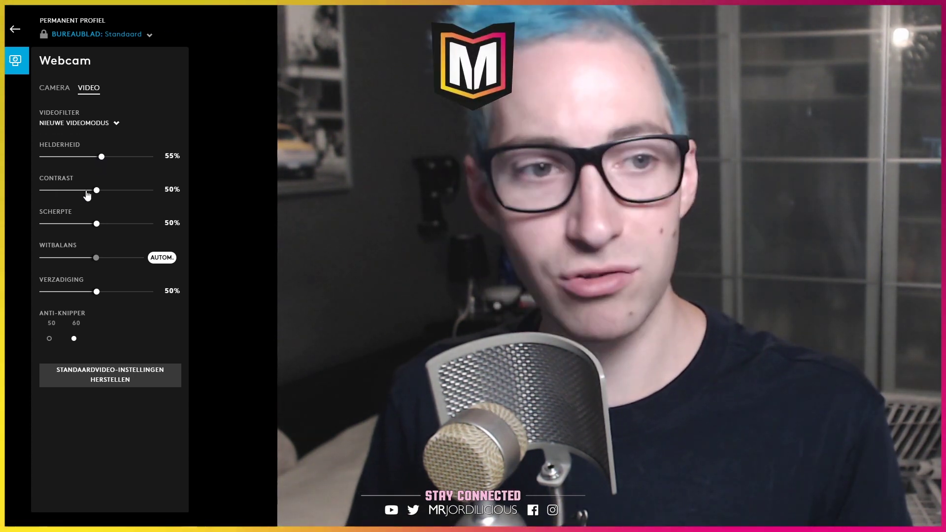
drag(97, 191, 111, 191)
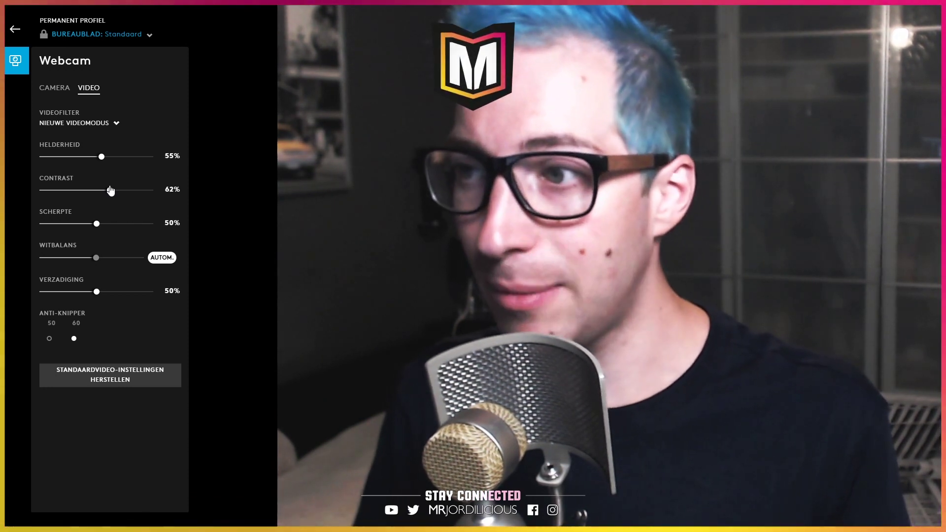
drag(107, 191, 110, 191)
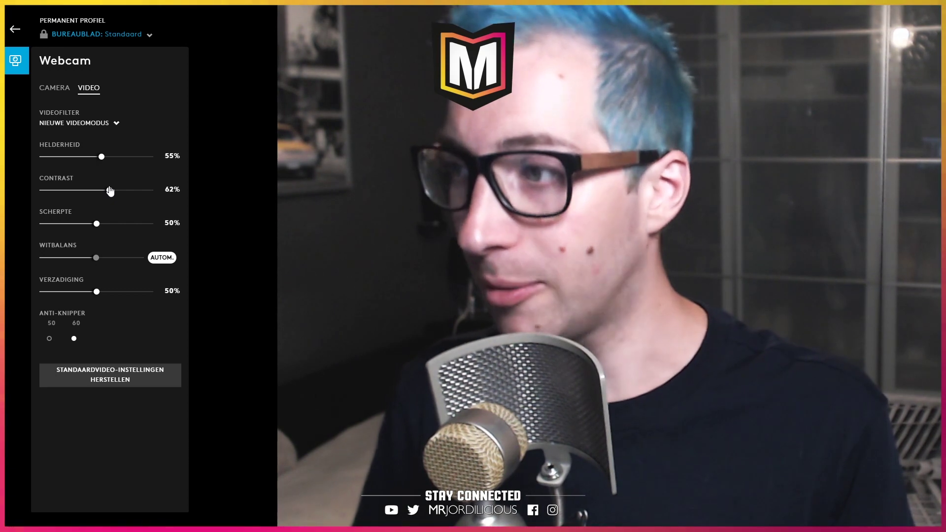
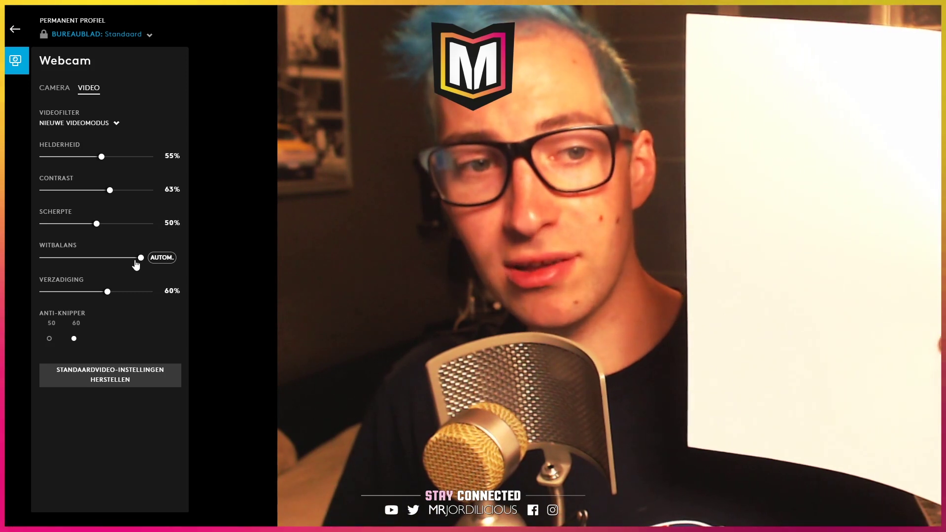
Try lowering the manual white balance from its warmest end to slightly below mid-range
drag(140, 257, 118, 258)
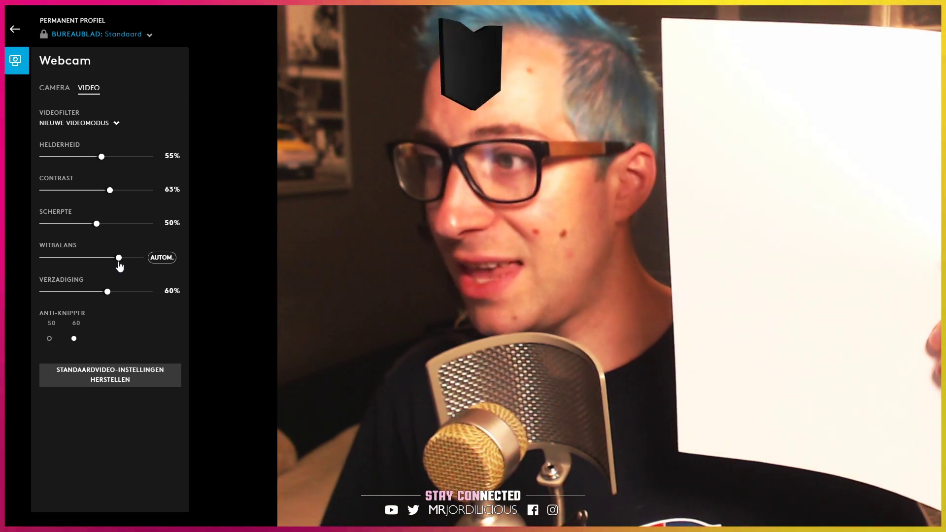
drag(105, 262, 101, 261)
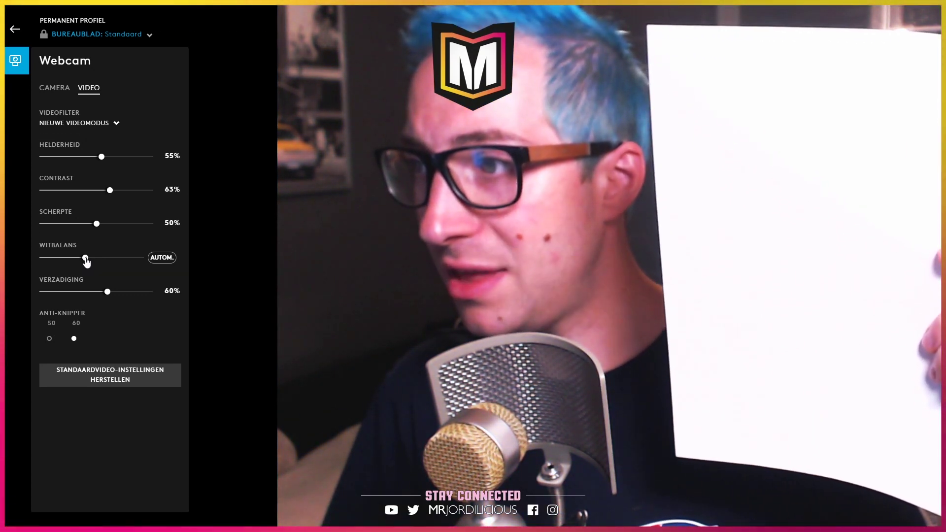
drag(85, 262, 83, 264)
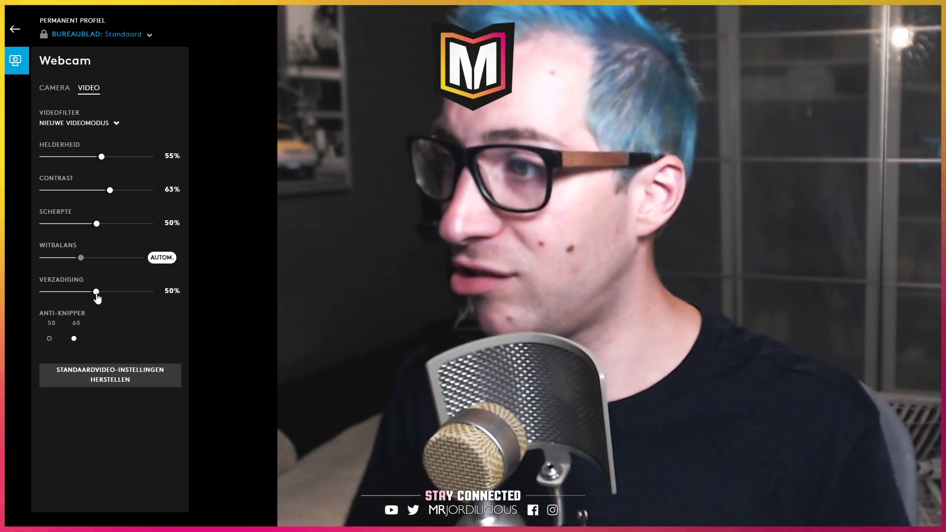
Try the video filter's saturation at 100%, and reduce it to 60%
drag(97, 293, 151, 291)
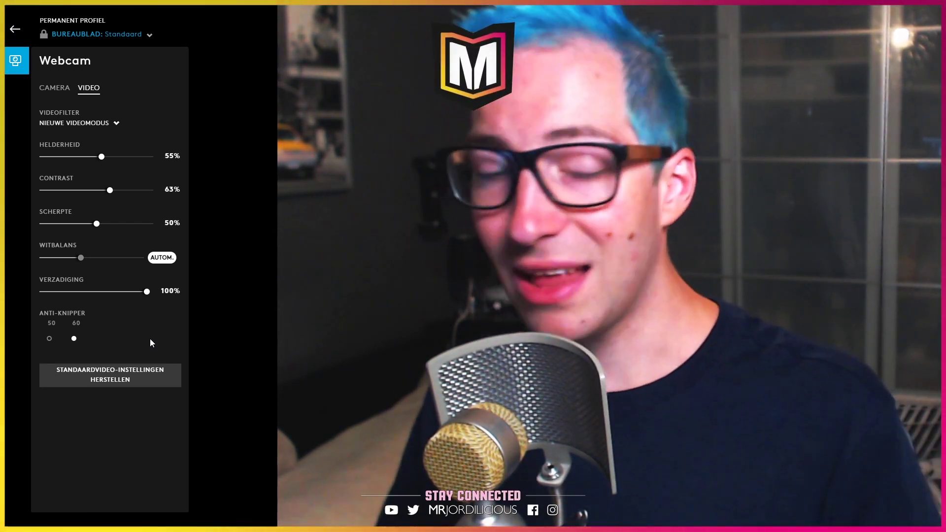
click(113, 291)
drag(110, 295, 103, 295)
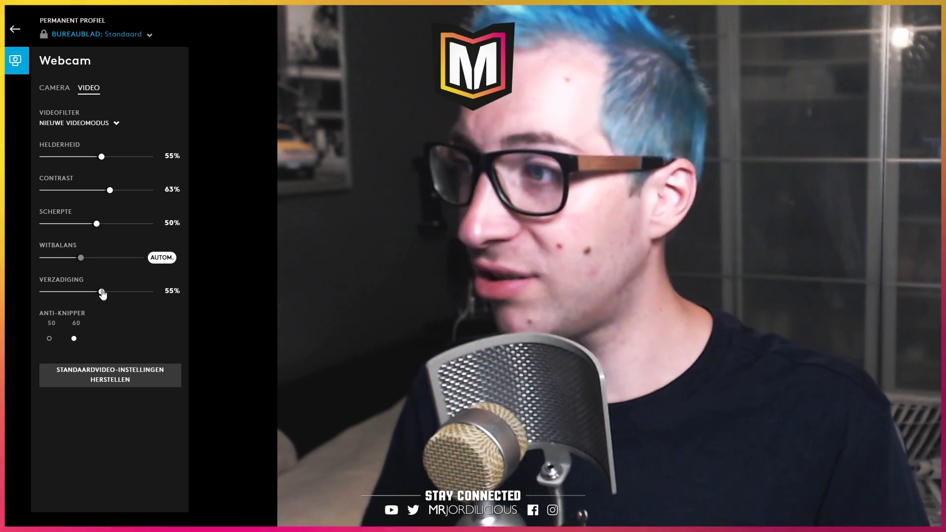
drag(105, 293, 106, 293)
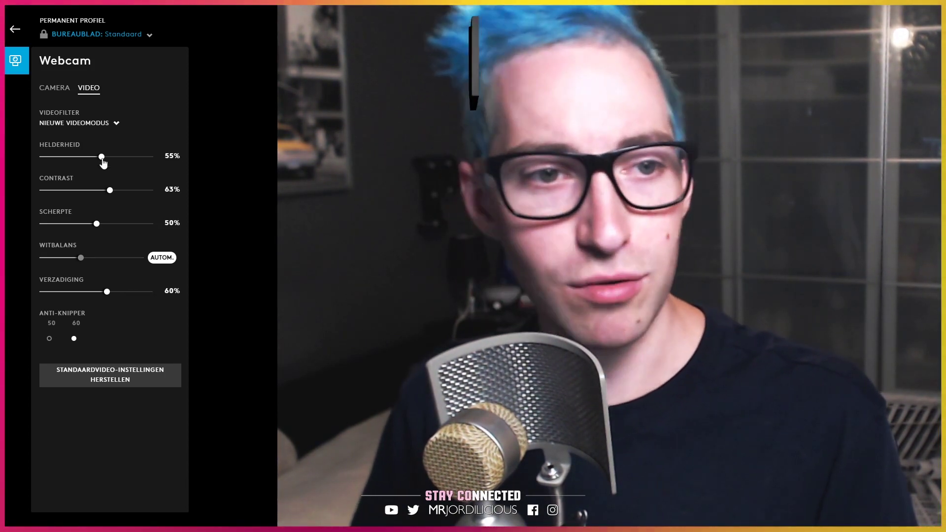
Adjust the video filter to 45% brightness, 58% contrast and 67% saturation
drag(109, 156, 113, 157)
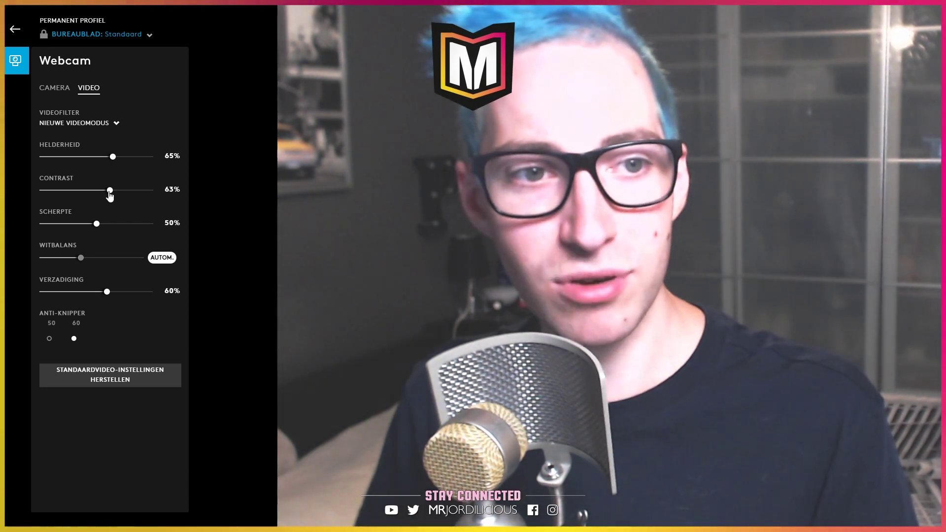
drag(110, 190, 122, 191)
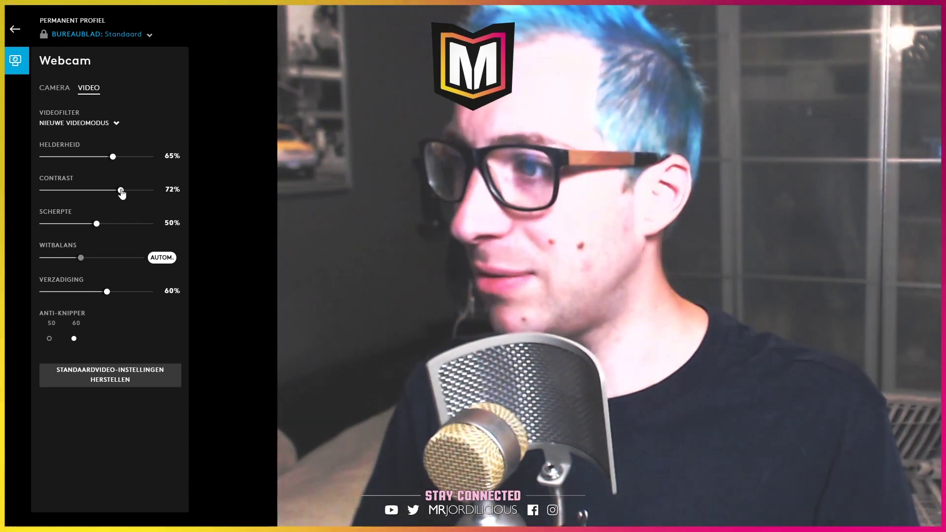
drag(112, 156, 91, 161)
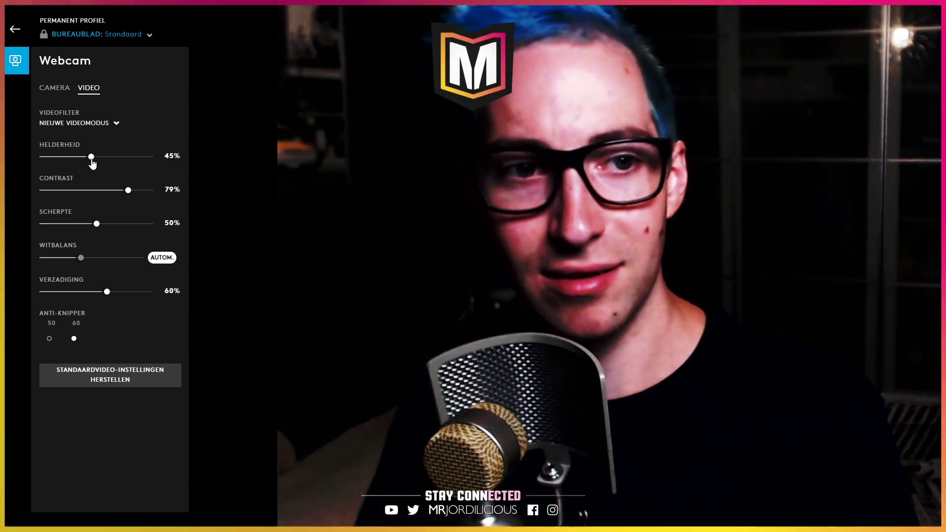
drag(128, 192, 113, 194)
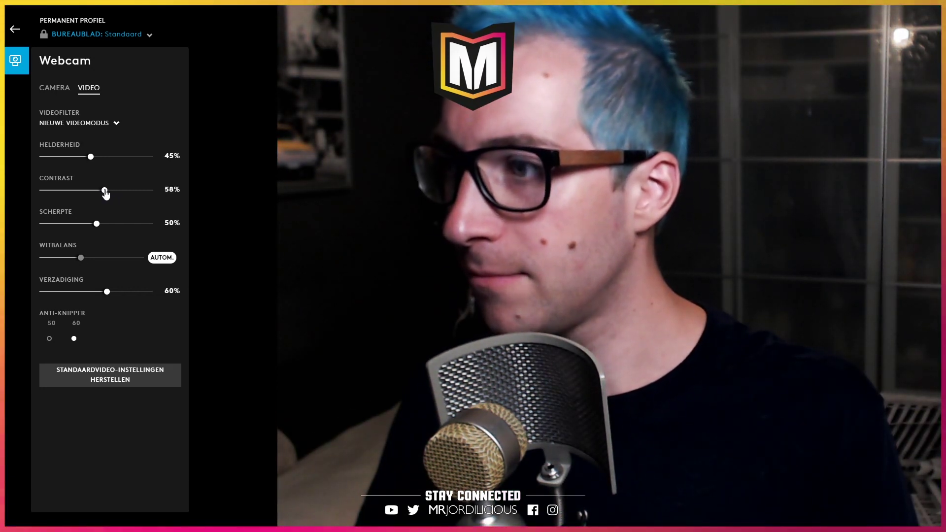
drag(108, 295, 111, 297)
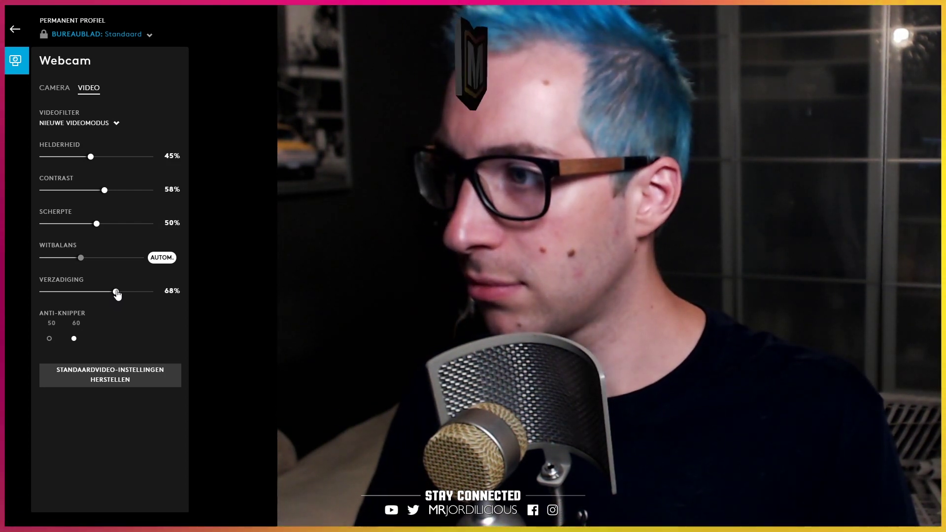
drag(116, 294, 115, 292)
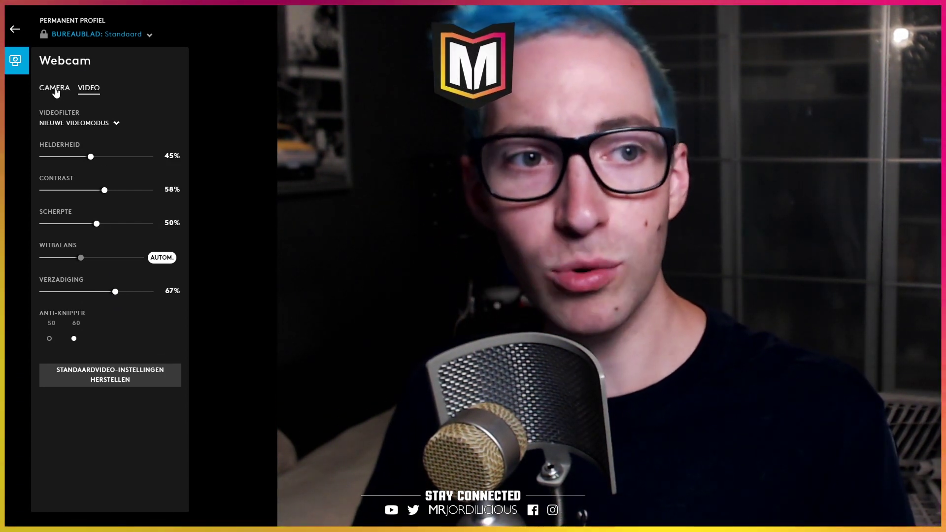
Raise the manual exposure of the My Stream Setup camera mode to about two thirds of its range
click(55, 89)
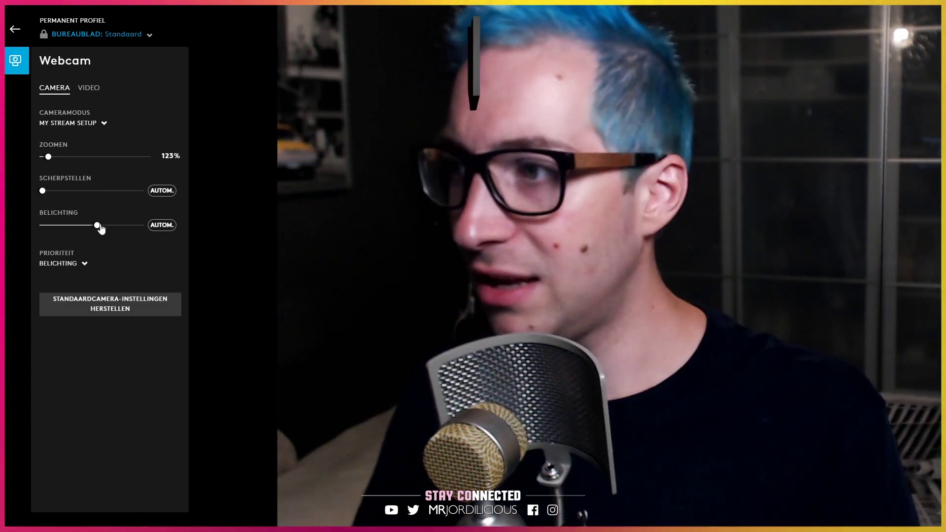
drag(107, 226, 100, 226)
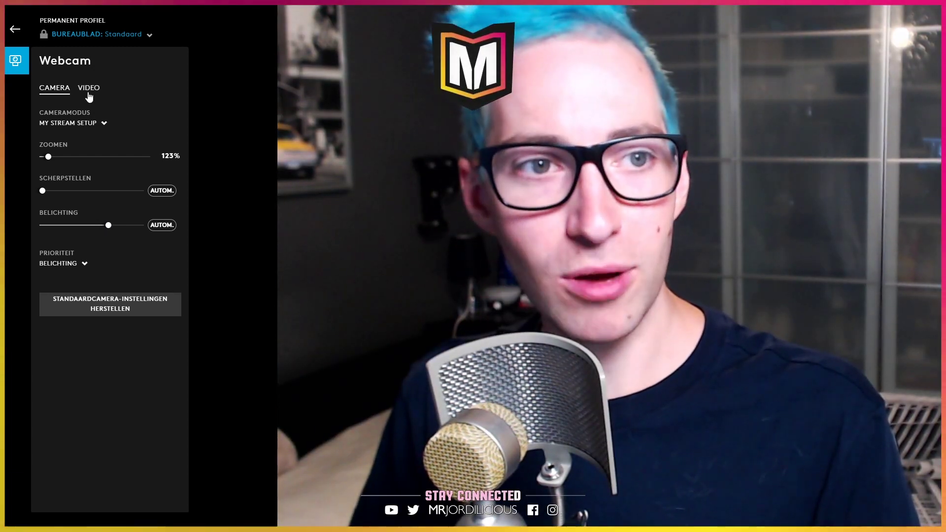
Fine-tune the Nieuwe videomodus filter to 42% brightness, 52% contrast, 51% sharpness and 69% saturation
click(89, 92)
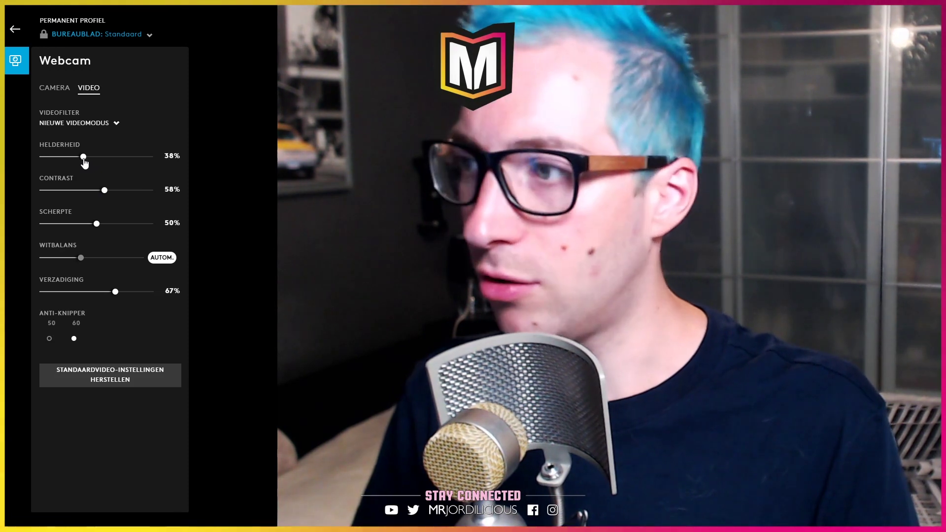
drag(83, 163, 86, 161)
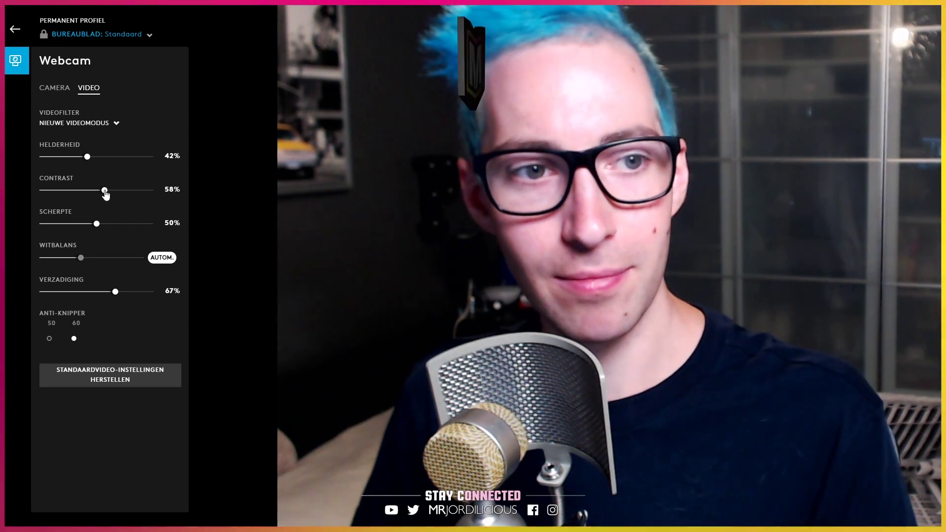
drag(105, 193, 101, 194)
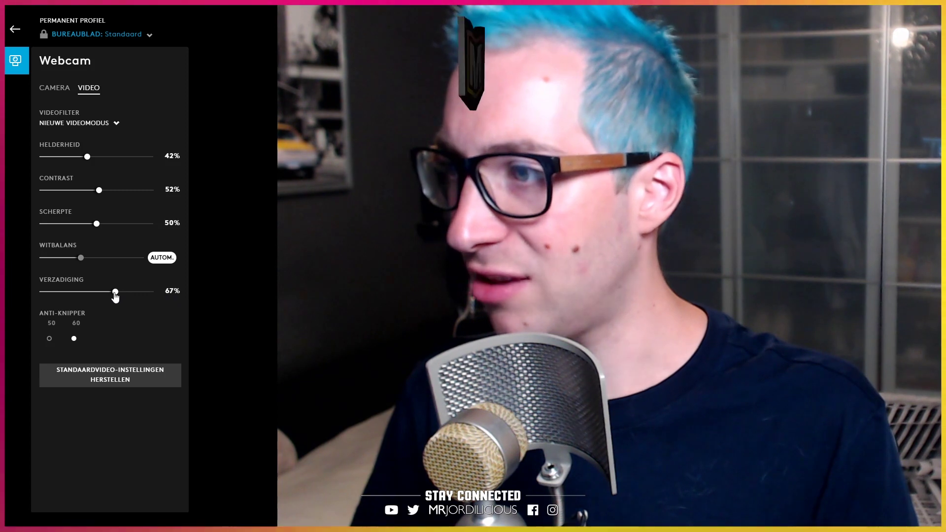
drag(115, 295, 117, 295)
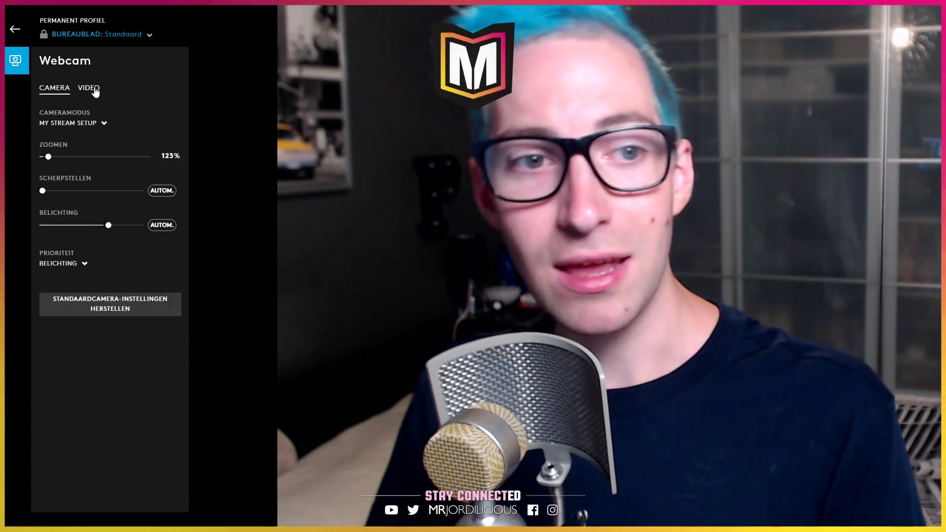
click(89, 87)
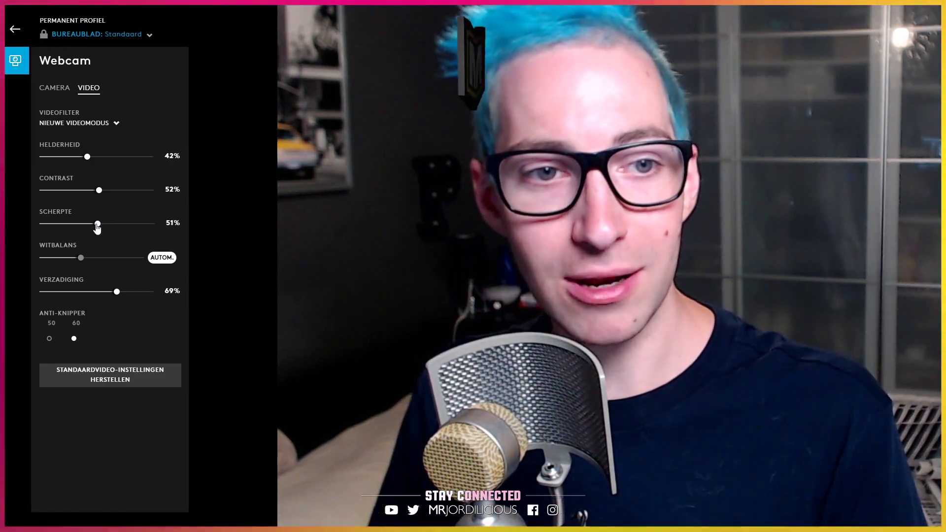
drag(100, 224, 97, 224)
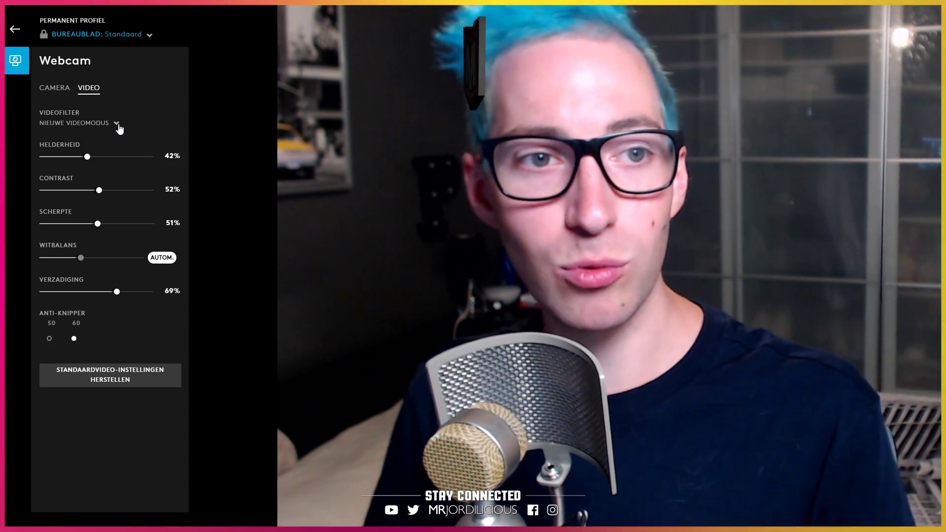
Switch the video filter to Geen to compare the unfiltered image, and reopen the filter choices
click(117, 124)
click(67, 152)
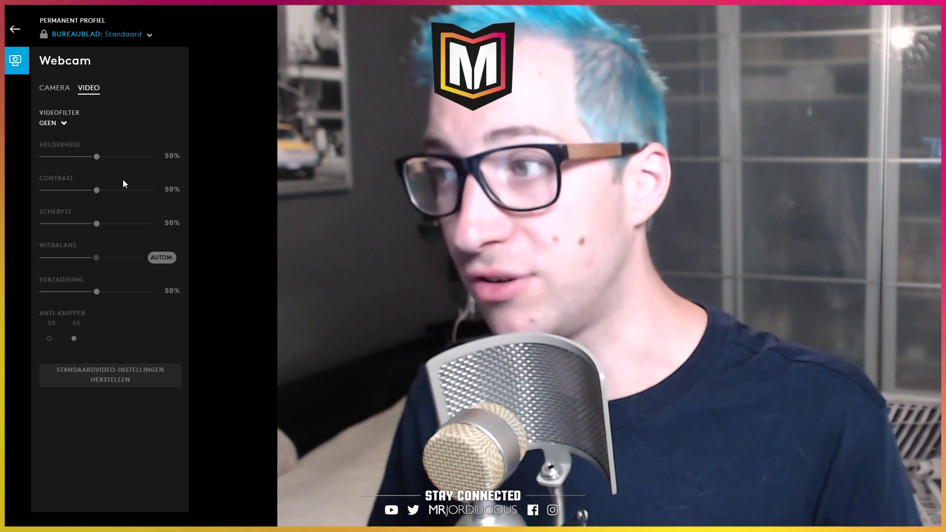
click(67, 125)
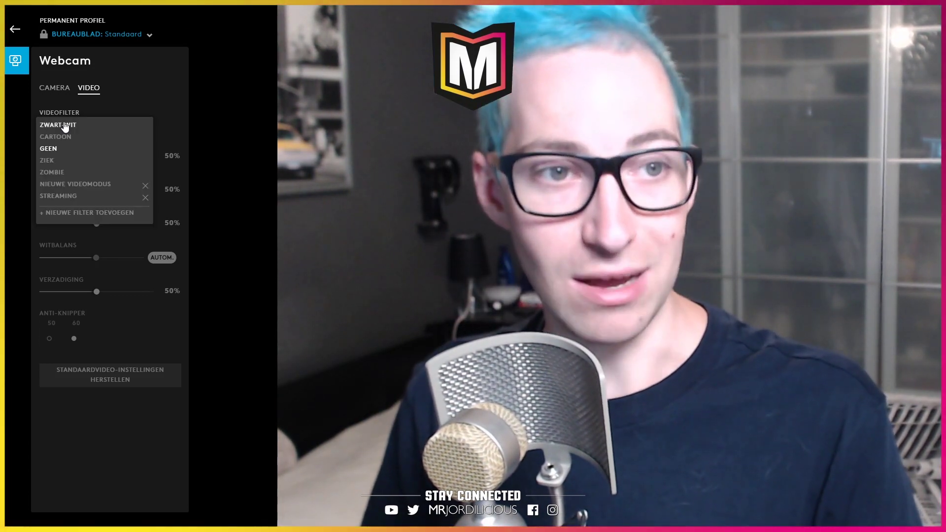